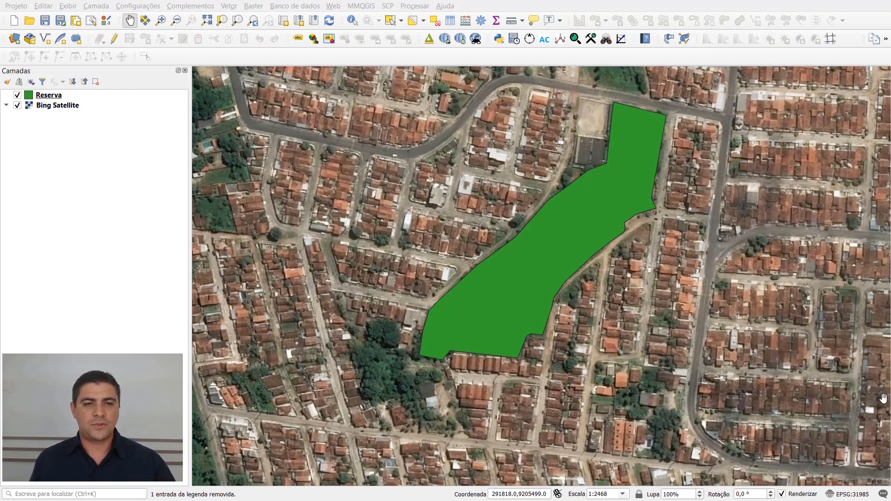
- Open the Extract Vertices tool for the Reserva layer and enlarge its dialog and help text area
{"action": "left_click", "coordinate": [229, 6]}
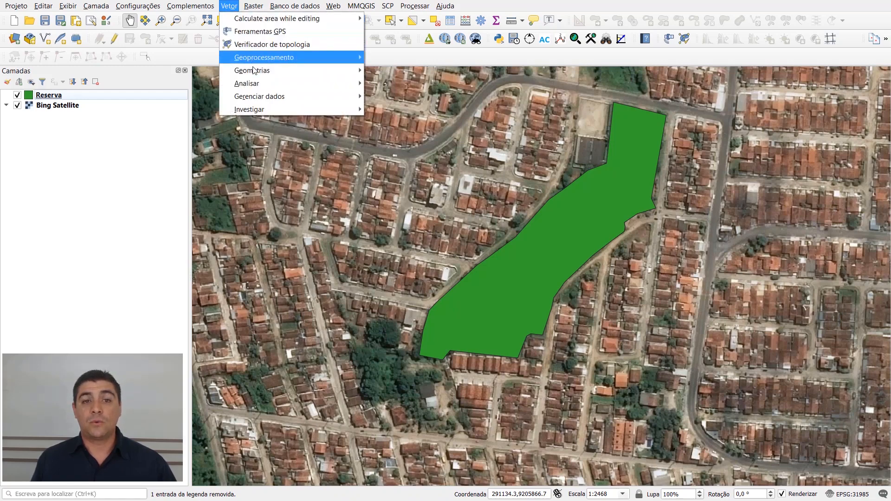
{"action": "mouse_move", "coordinate": [255, 73]}
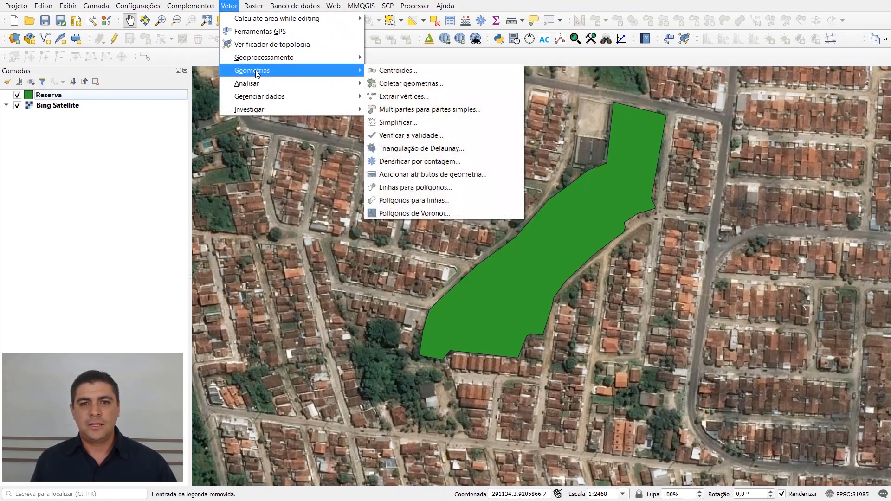
{"action": "left_click", "coordinate": [457, 97]}
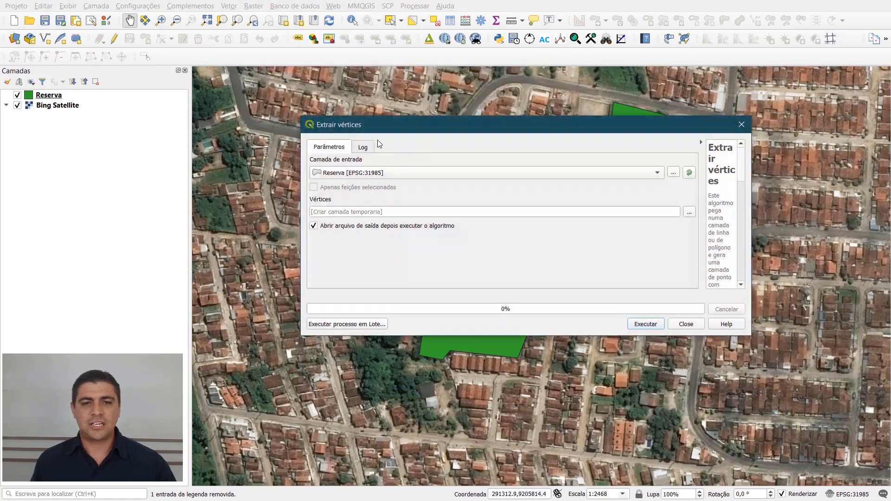
{"action": "left_click_drag", "start_coordinate": [407, 336], "coordinate": [407, 377]}
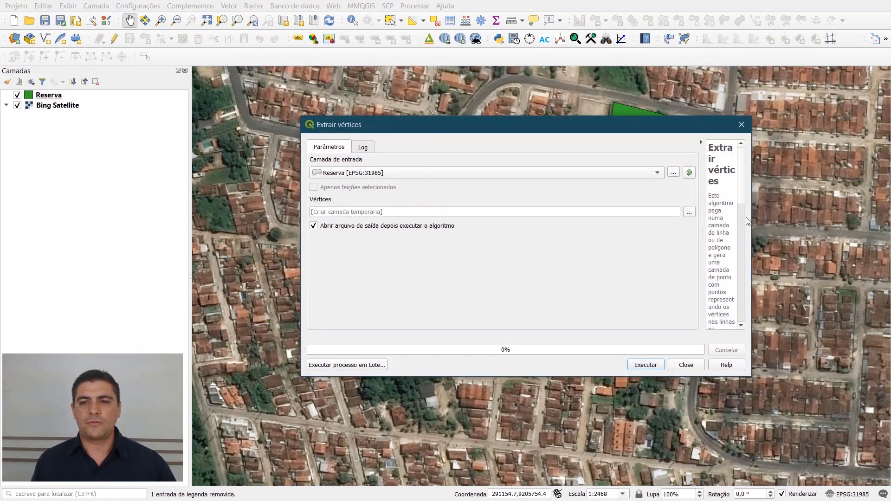
{"action": "left_click_drag", "start_coordinate": [702, 219], "coordinate": [587, 215]}
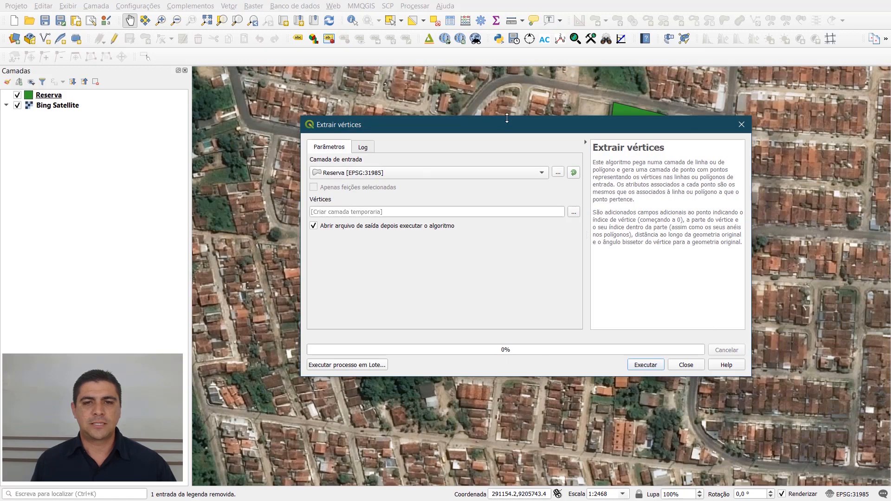
{"action": "left_click_drag", "start_coordinate": [476, 125], "coordinate": [463, 108]}
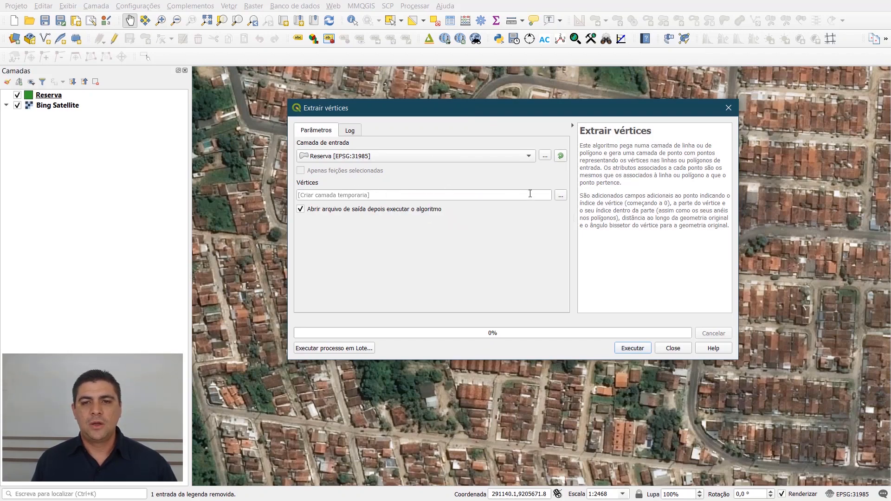
- Extract the Reserva polygon's vertices to the shapefile Vertices_Reserva in the resultados folder, and close the tool
{"action": "left_click", "coordinate": [561, 199]}
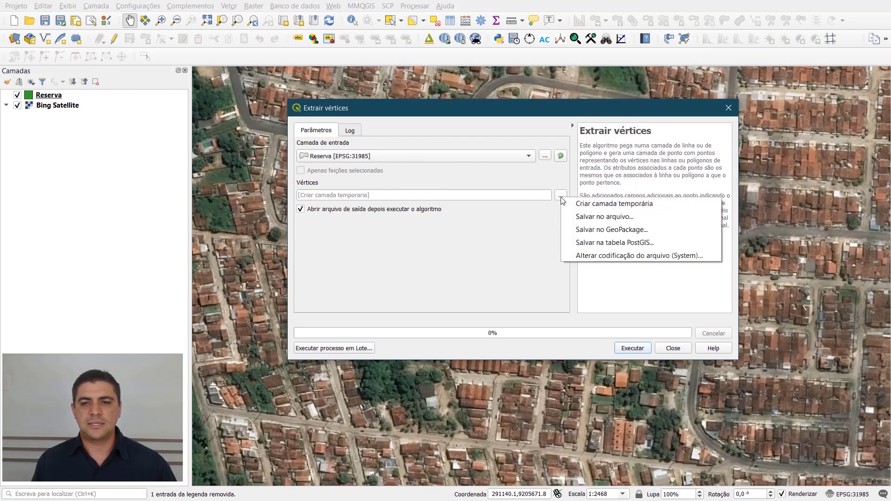
{"action": "left_click", "coordinate": [648, 218]}
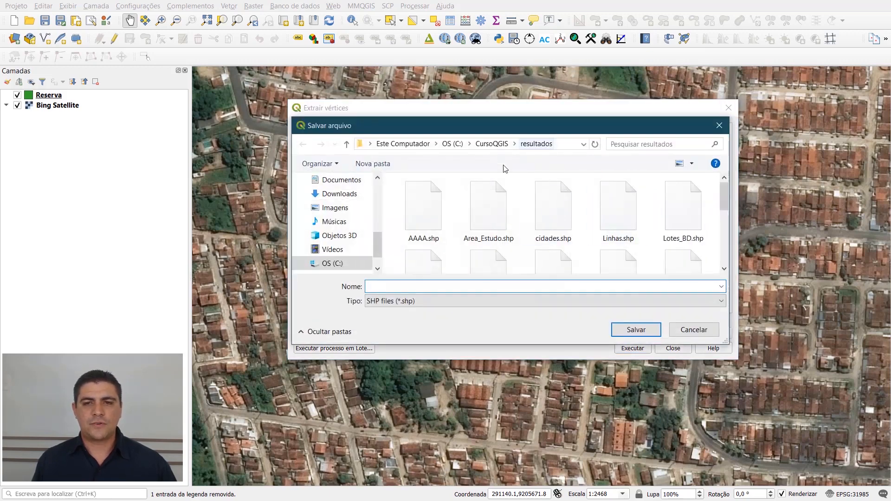
{"action": "type", "text": "Vertices"}
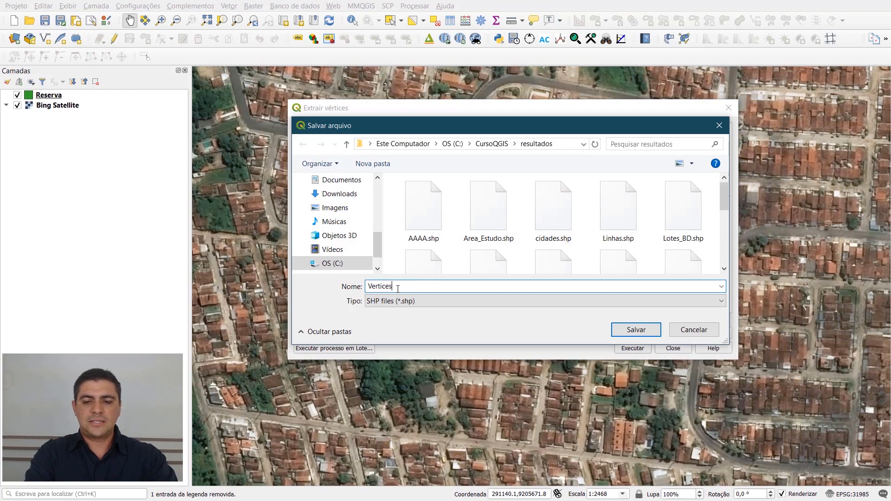
{"action": "type", "text": "_Reserva"}
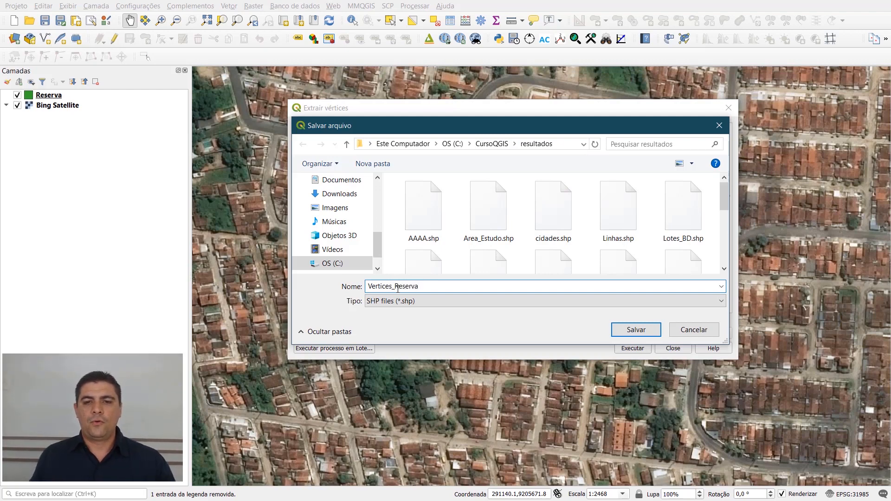
{"action": "left_click", "coordinate": [646, 330]}
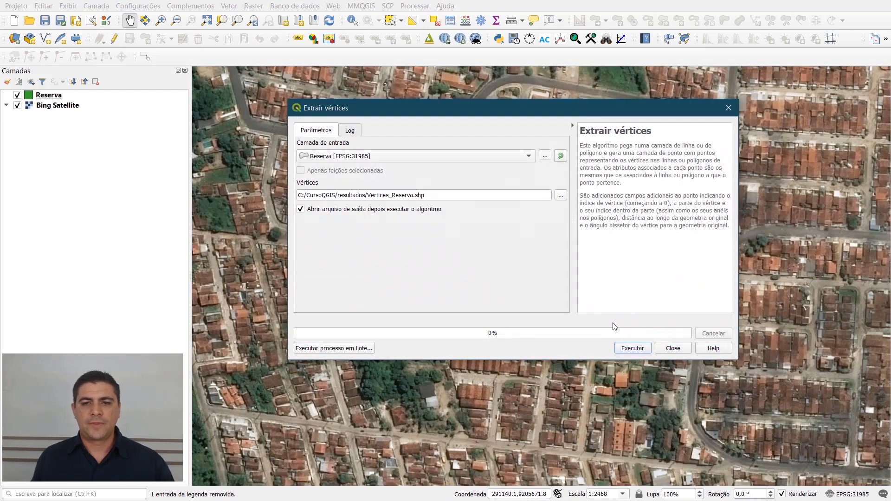
{"action": "left_click", "coordinate": [639, 352]}
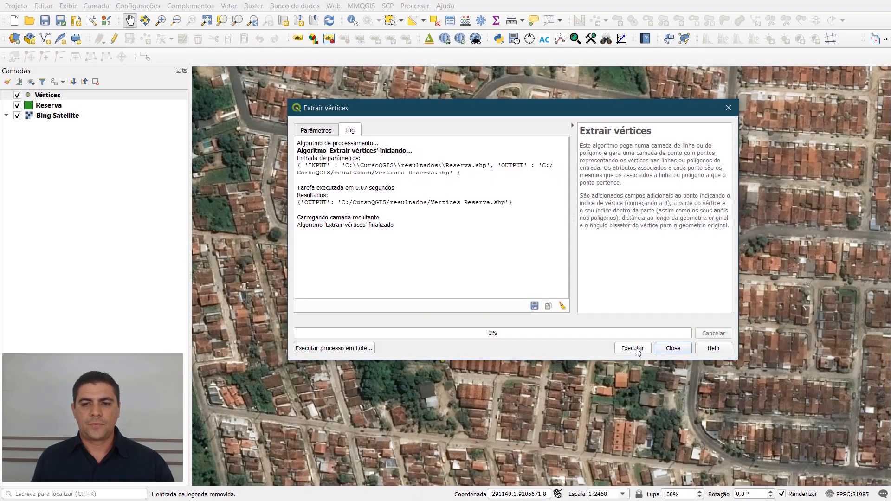
{"action": "left_click_drag", "start_coordinate": [462, 113], "coordinate": [527, 403]}
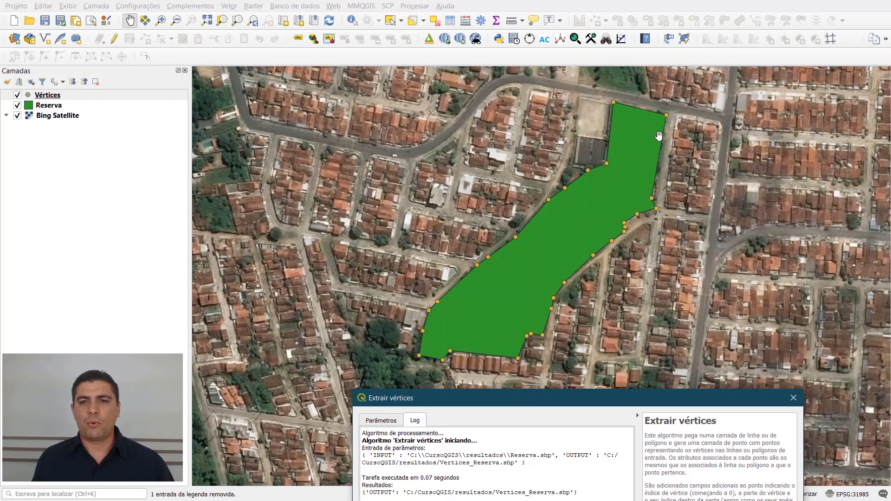
{"action": "left_click_drag", "start_coordinate": [661, 405], "coordinate": [634, 117]}
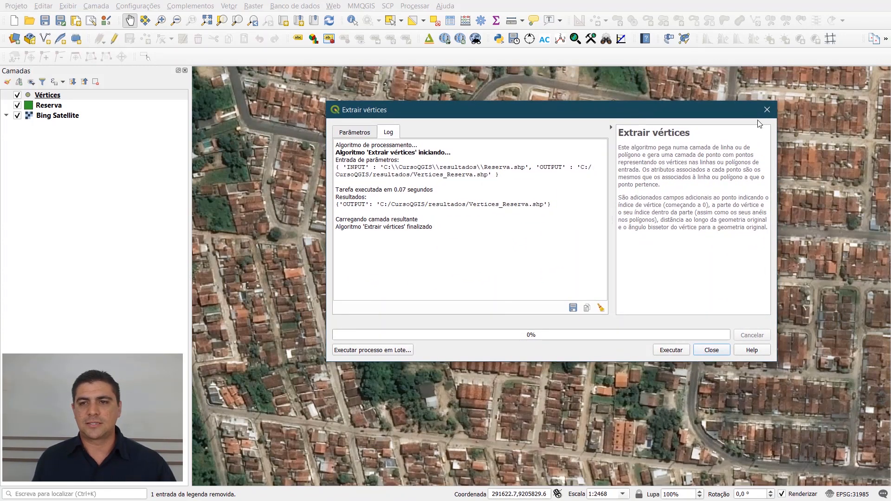
{"action": "left_click", "coordinate": [767, 110]}
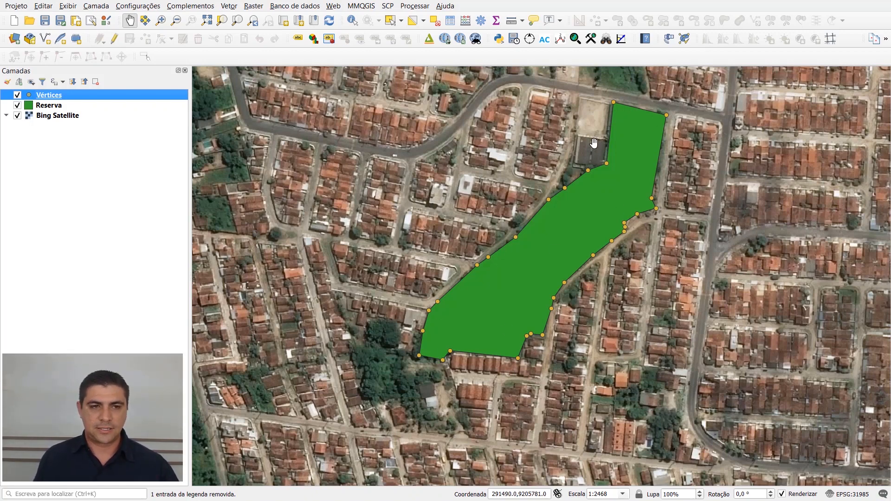
- Show the feature count for the Vértices layer in the layer list
{"action": "right_click", "coordinate": [89, 97]}
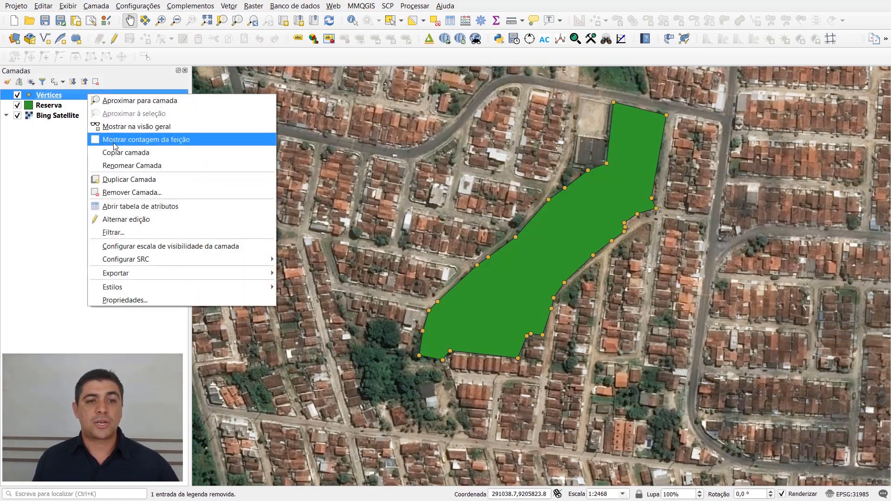
{"action": "left_click", "coordinate": [197, 141]}
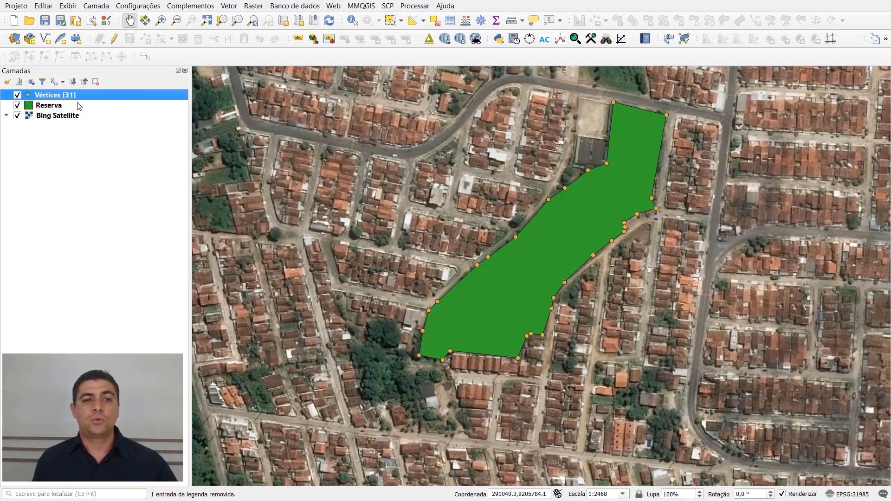
{"action": "left_click", "coordinate": [106, 177]}
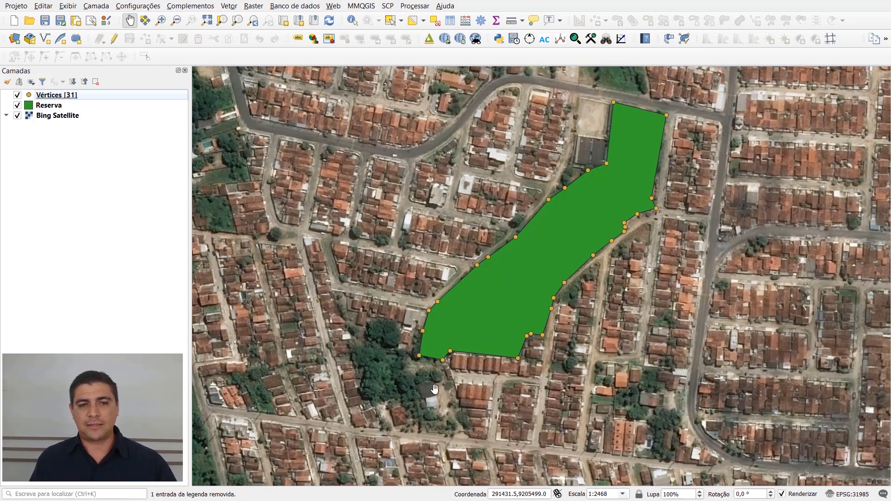
- Open the Vértices layer's attribute table, look through its records and widen the distance column to show full values
{"action": "right_click", "coordinate": [91, 97]}
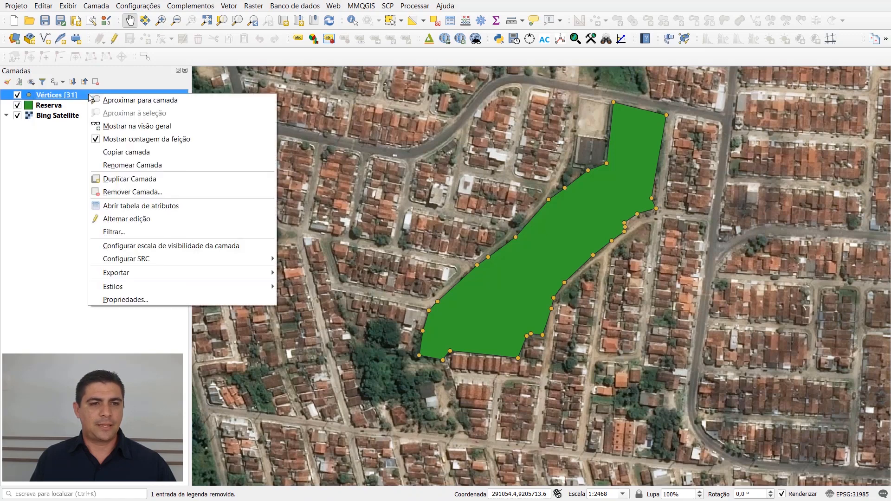
{"action": "left_click", "coordinate": [188, 208]}
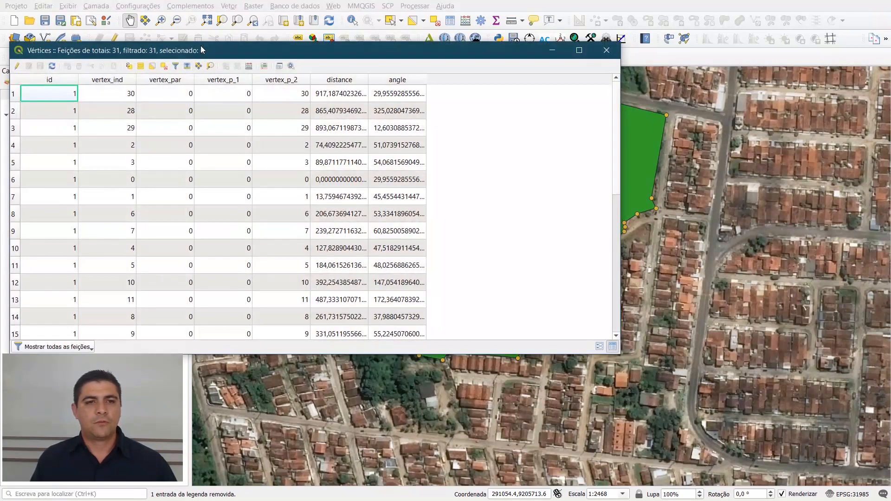
{"action": "left_click_drag", "start_coordinate": [210, 54], "coordinate": [450, 76]}
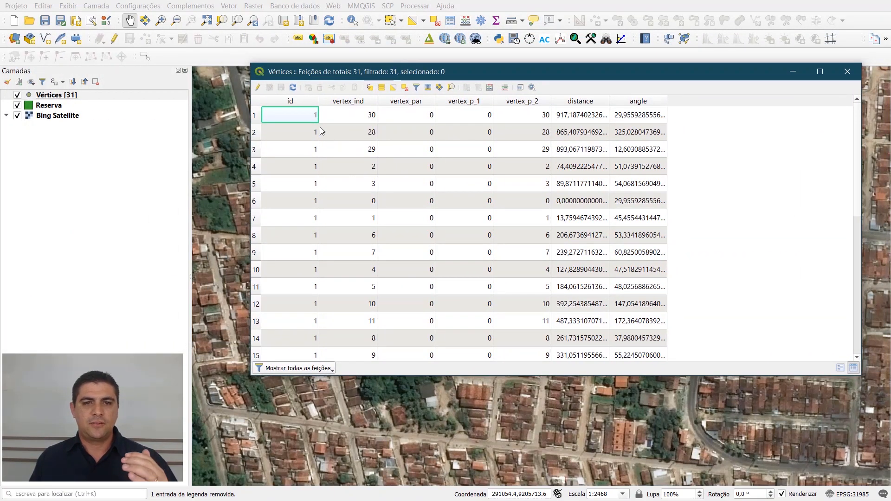
{"action": "scroll", "coordinate": [354, 308], "scroll_direction": "down", "scroll_amount": 5}
{"action": "scroll", "coordinate": [357, 293], "scroll_direction": "up", "scroll_amount": 5}
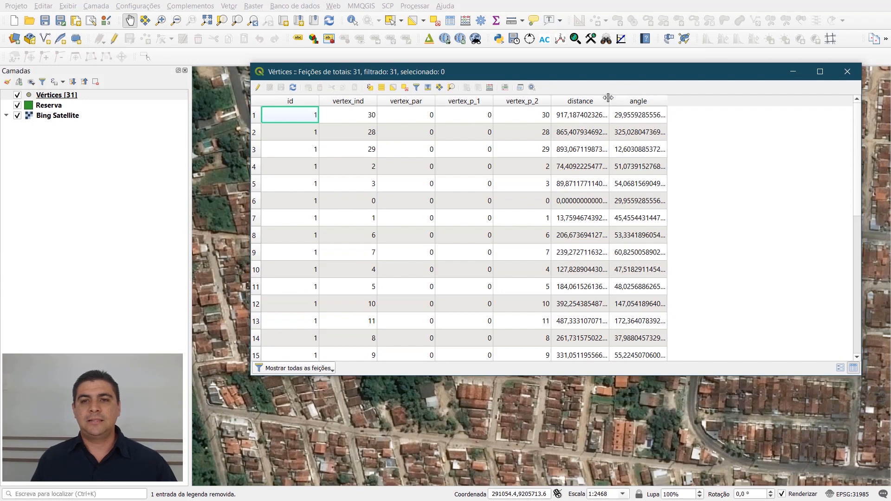
{"action": "left_click_drag", "start_coordinate": [609, 100], "coordinate": [630, 100]}
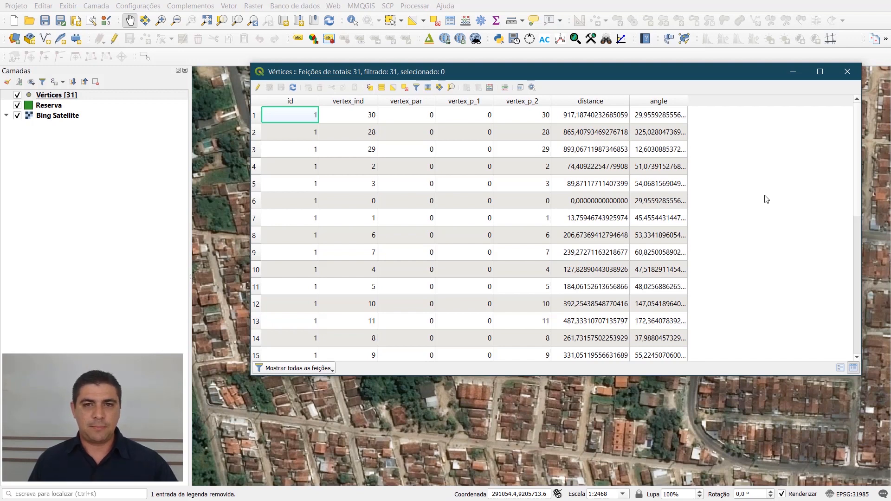
{"action": "left_click_drag", "start_coordinate": [696, 71], "coordinate": [680, 87]}
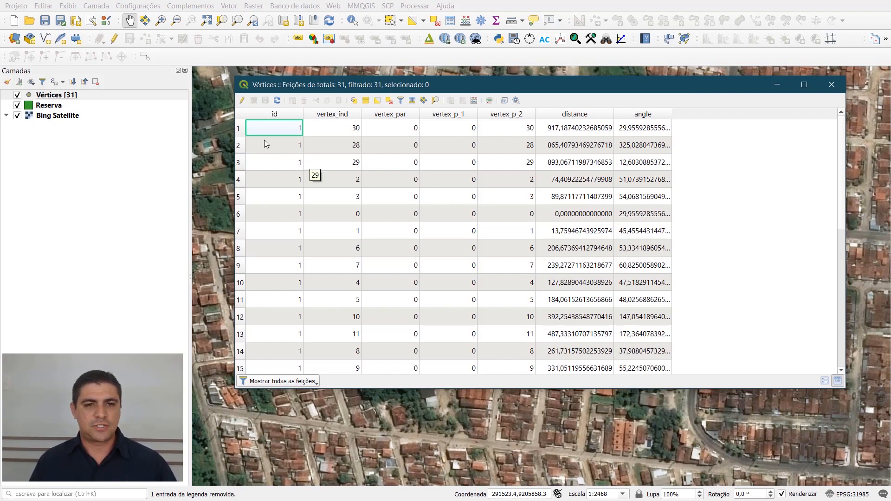
- Enable editing of the Vértices layer and define a new decimal (real) field named X in the Field Calculator
{"action": "left_click", "coordinate": [243, 102]}
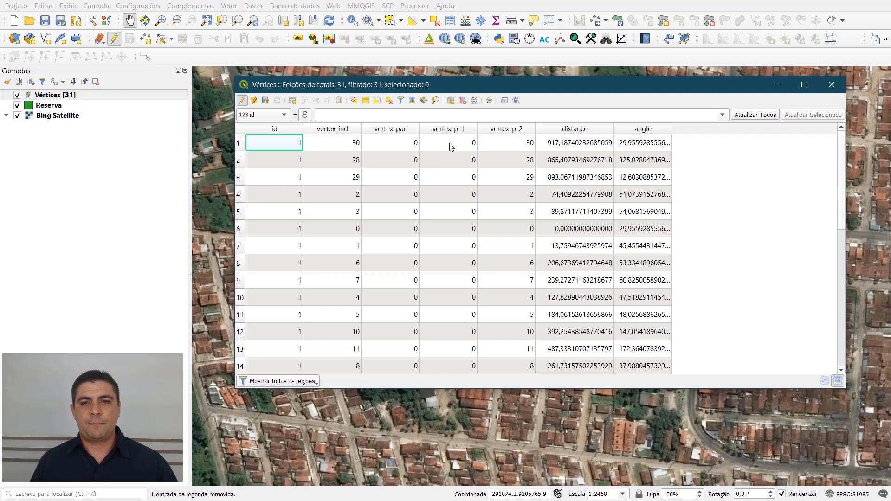
{"action": "left_click", "coordinate": [517, 116]}
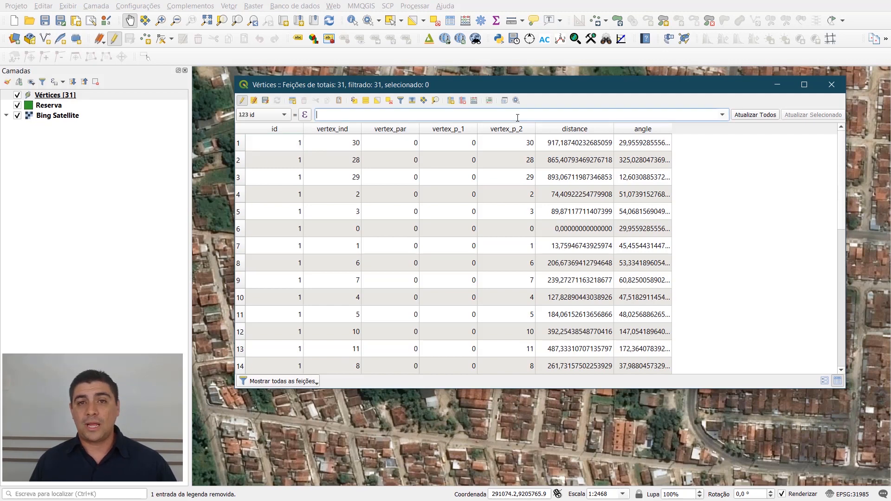
{"action": "left_click", "coordinate": [474, 101]}
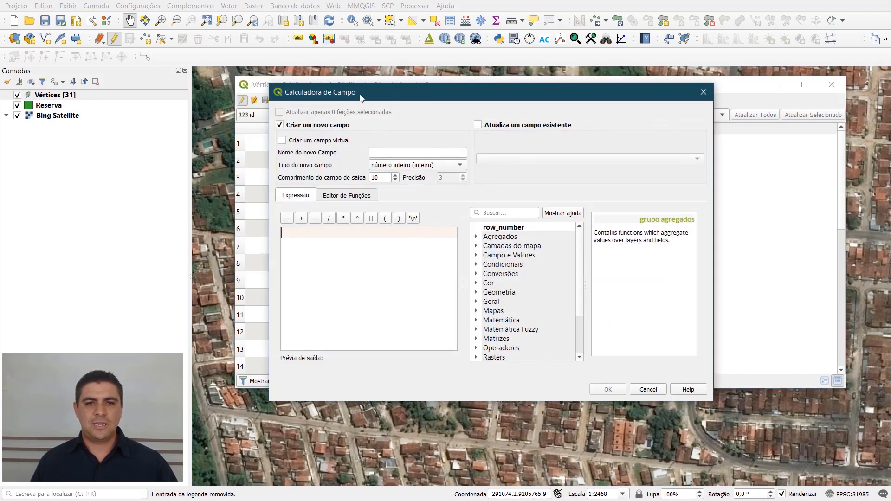
{"action": "left_click", "coordinate": [384, 154]}
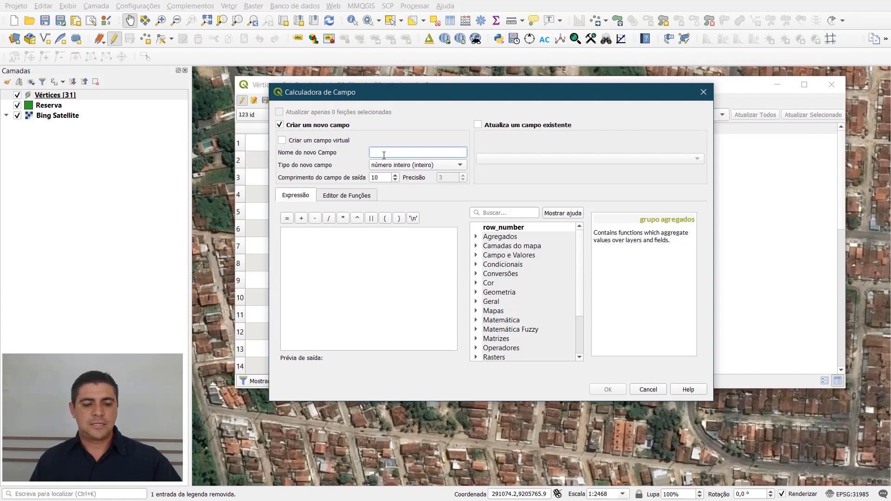
{"action": "type", "text": "X"}
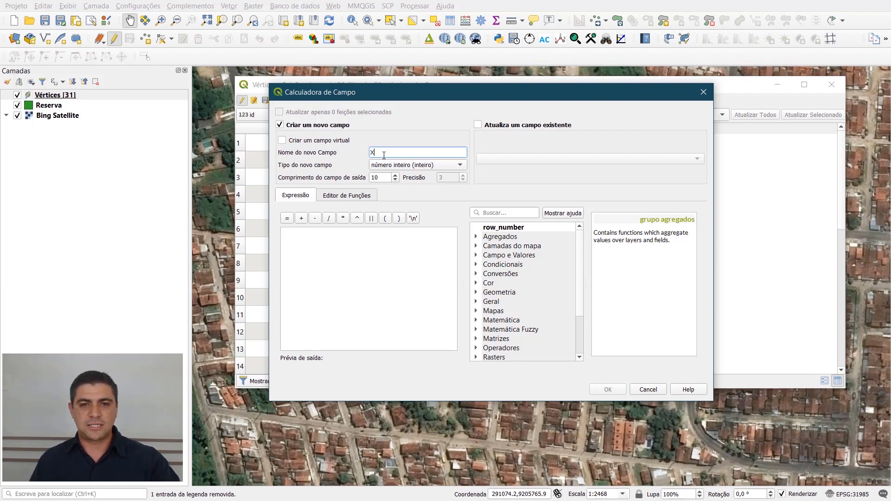
{"action": "left_click", "coordinate": [433, 168]}
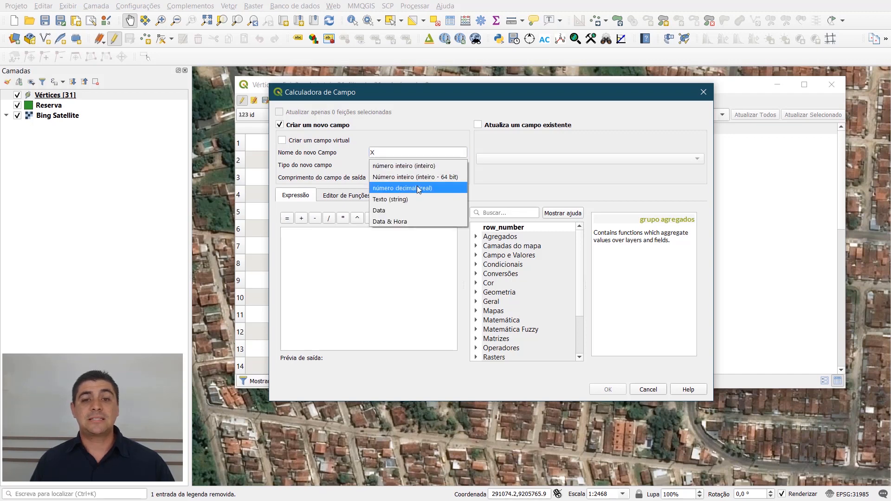
{"action": "left_click", "coordinate": [438, 188]}
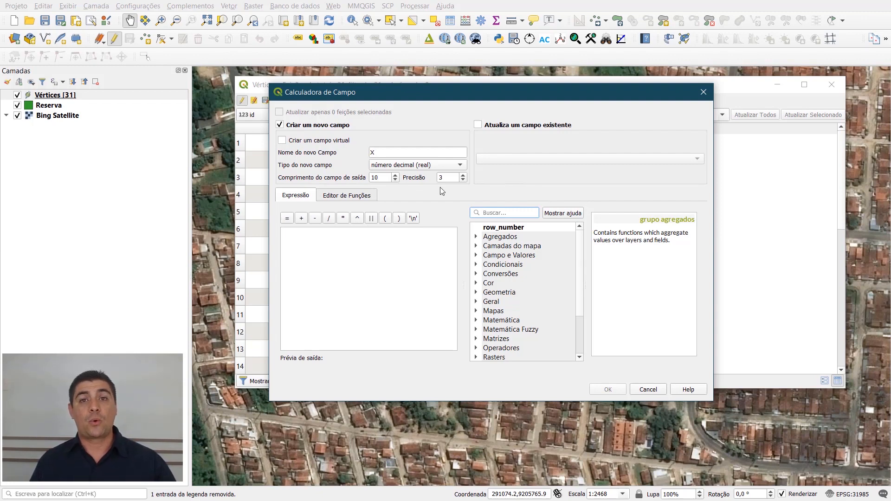
- Enter $x as the expression that calculates the new X field
{"action": "left_click", "coordinate": [332, 256]}
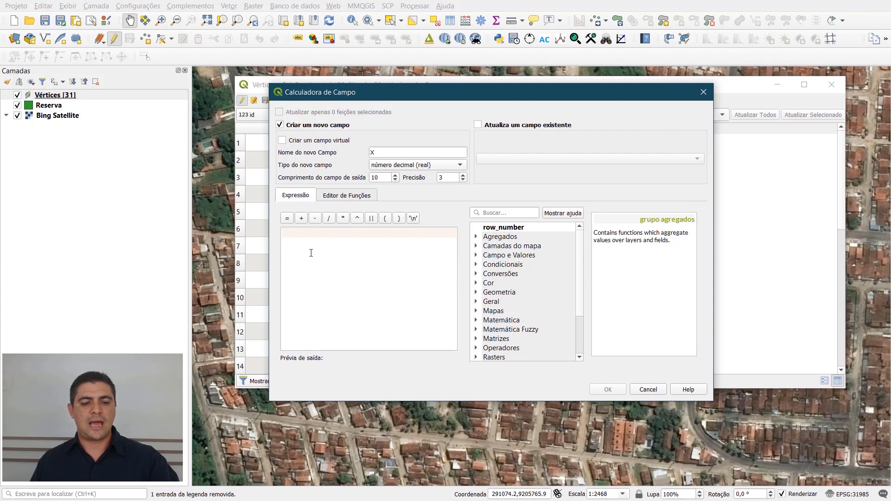
{"action": "type", "text": "$"}
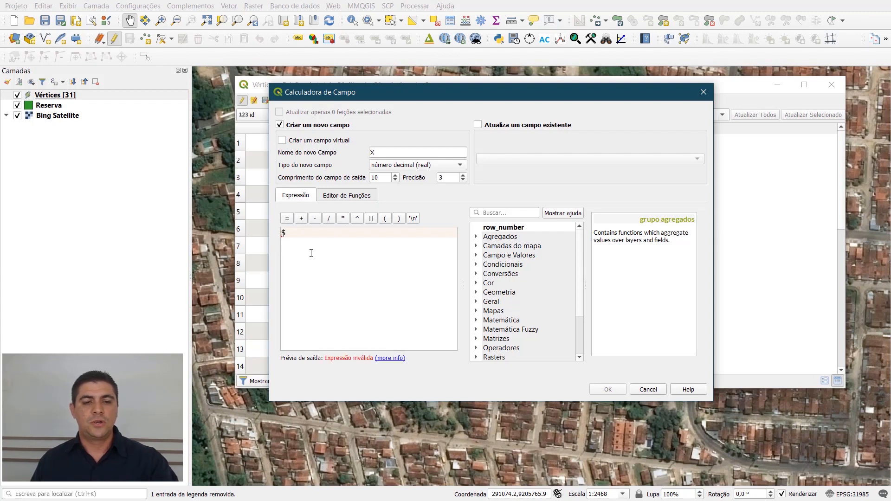
{"action": "type", "text": "x"}
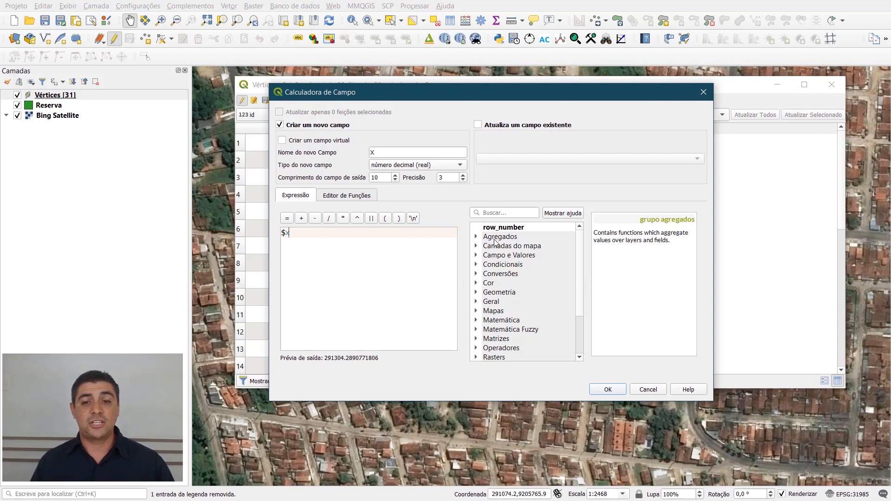
- Look up the $x function's help in the Geometria group and create the X field from the expression
{"action": "scroll", "coordinate": [495, 304], "scroll_direction": "down", "scroll_amount": 4}
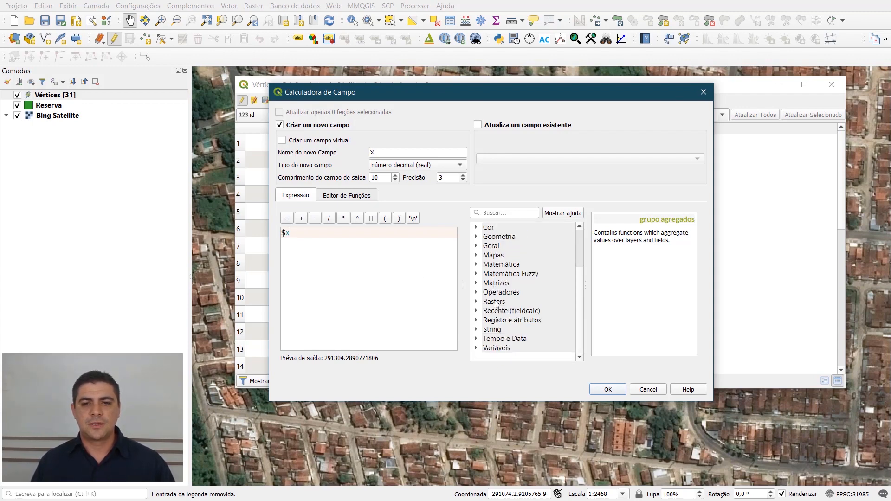
{"action": "left_click", "coordinate": [477, 238]}
{"action": "scroll", "coordinate": [517, 297], "scroll_direction": "down", "scroll_amount": 9}
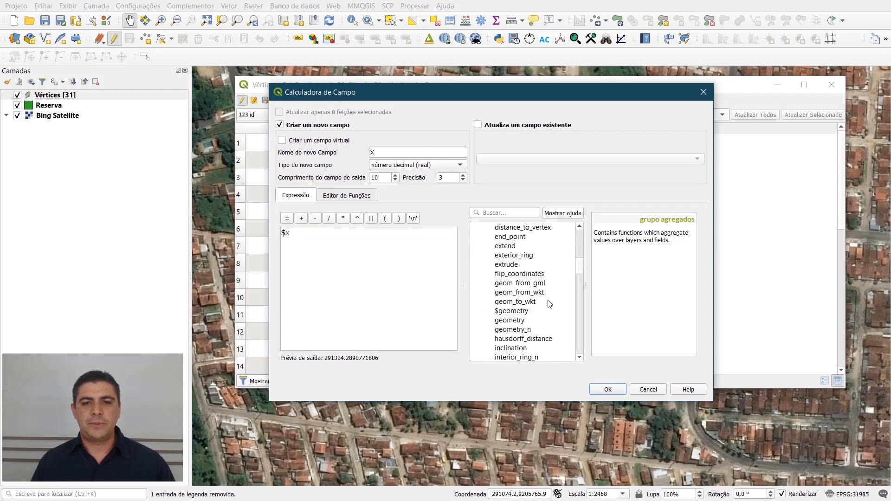
{"action": "scroll", "coordinate": [516, 293], "scroll_direction": "down", "scroll_amount": 20}
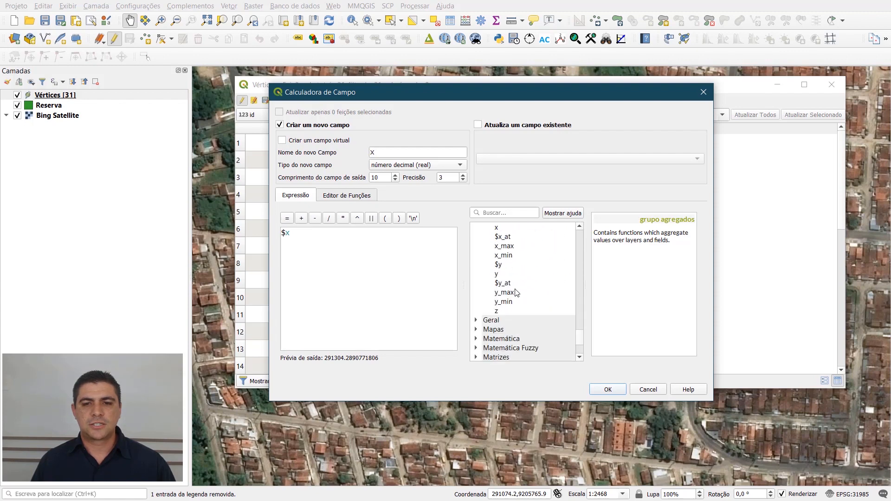
{"action": "scroll", "coordinate": [513, 274], "scroll_direction": "up", "scroll_amount": 1}
{"action": "left_click", "coordinate": [502, 246]}
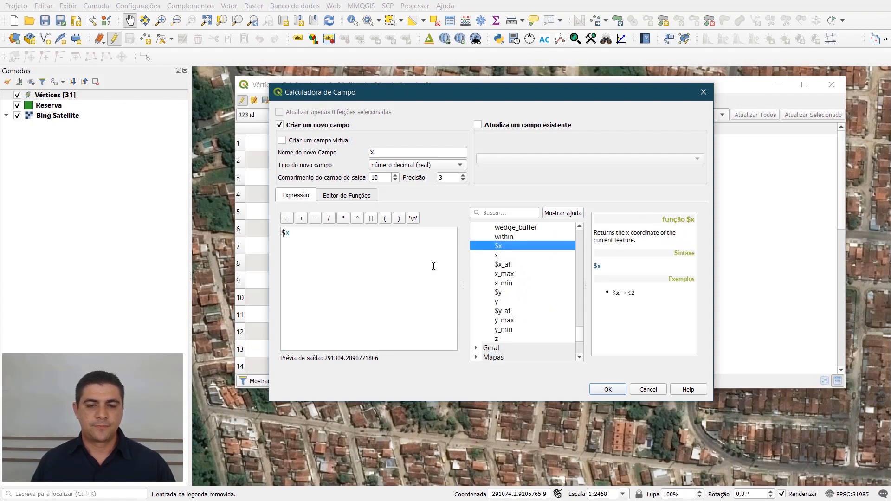
{"action": "left_click", "coordinate": [609, 390]}
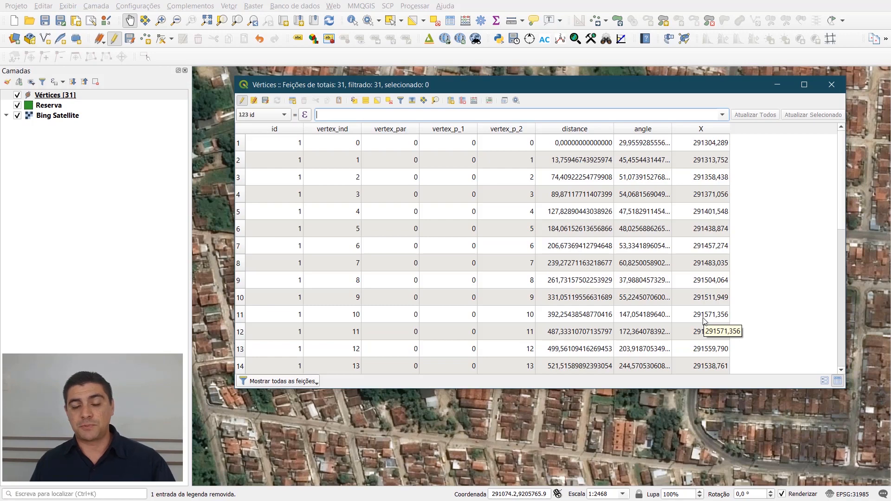
- Define a new decimal (real) field named Y in the Field Calculator, with $y as its expression
{"action": "left_click", "coordinate": [475, 101]}
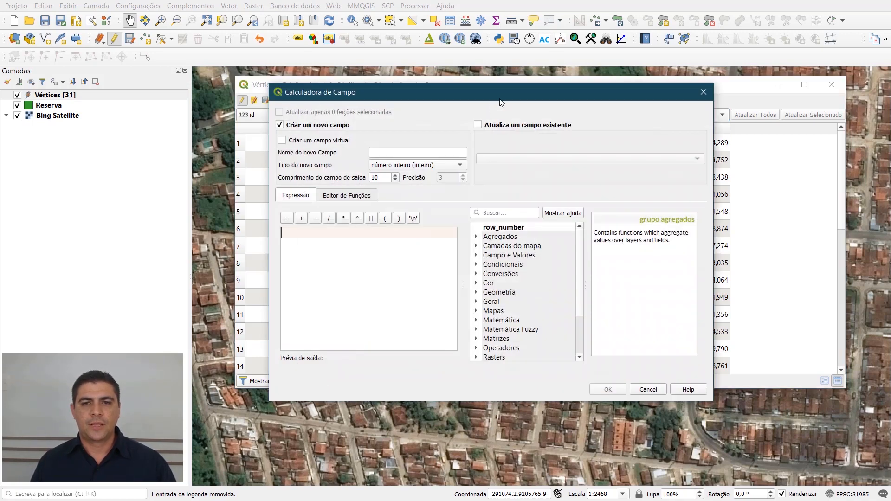
{"action": "left_click", "coordinate": [382, 152]}
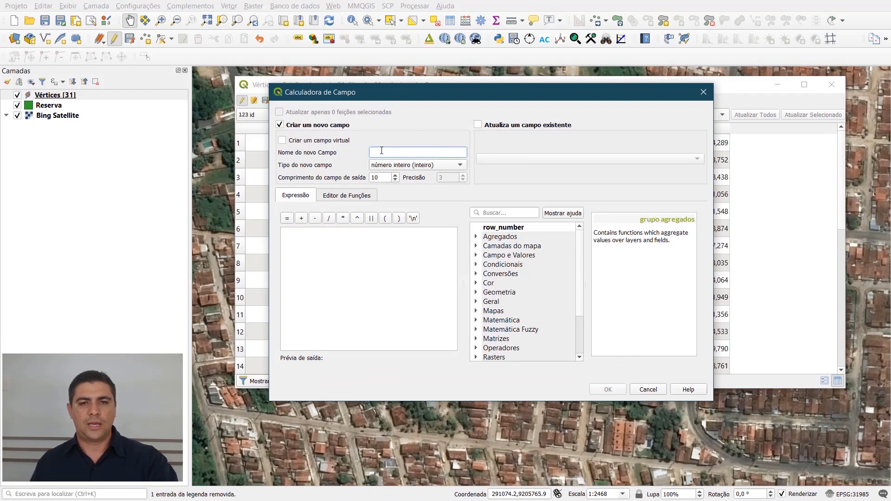
{"action": "type", "text": "Y"}
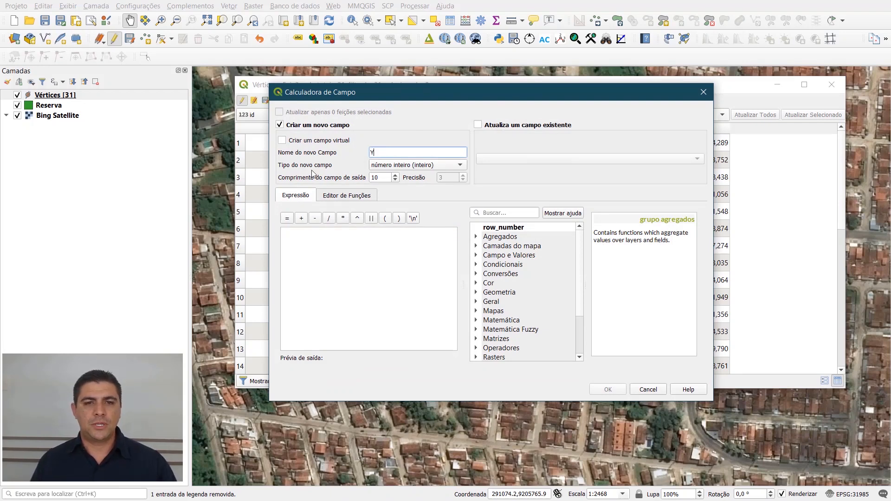
{"action": "left_click", "coordinate": [420, 166]}
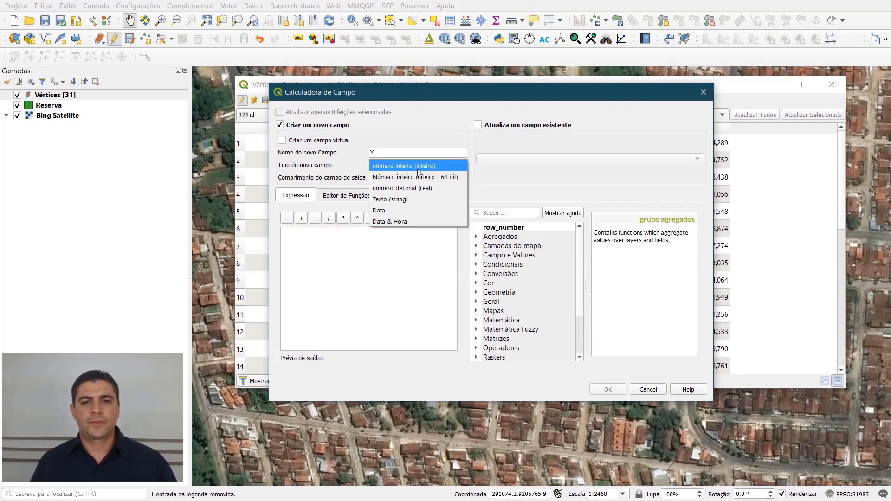
{"action": "left_click", "coordinate": [415, 189]}
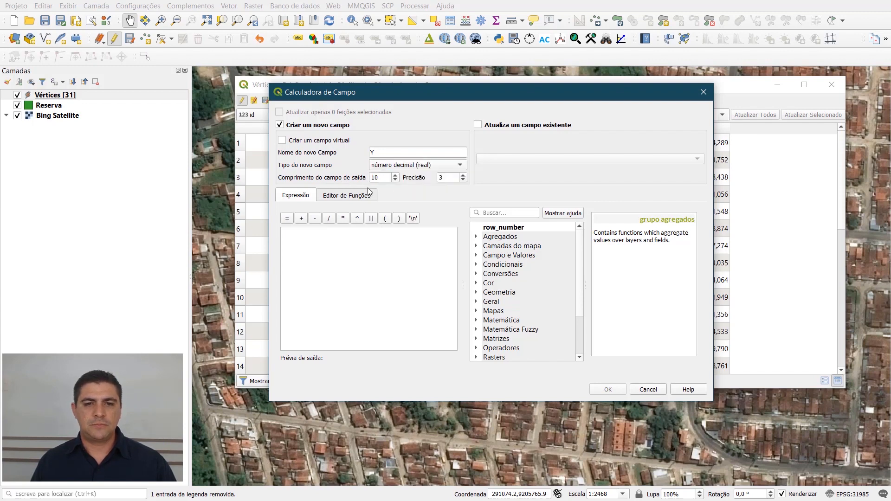
{"action": "left_click", "coordinate": [320, 260]}
{"action": "type", "text": "$y"}
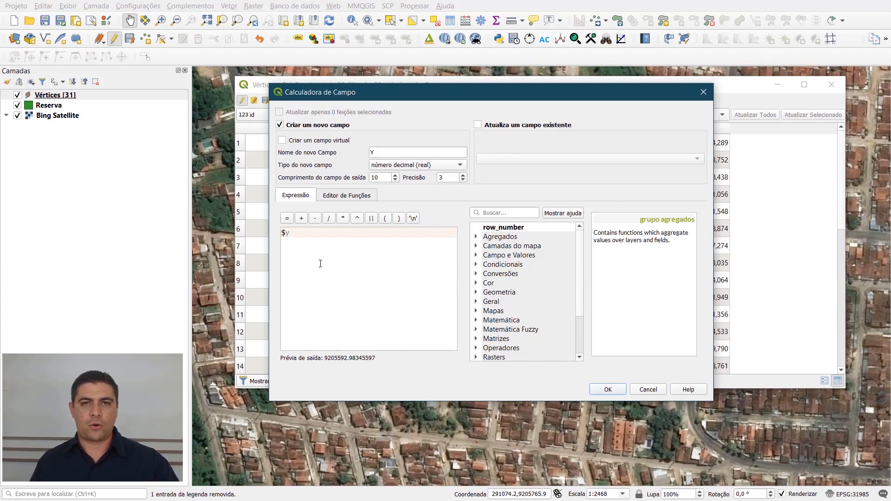
{"action": "scroll", "coordinate": [511, 308], "scroll_direction": "down", "scroll_amount": 1}
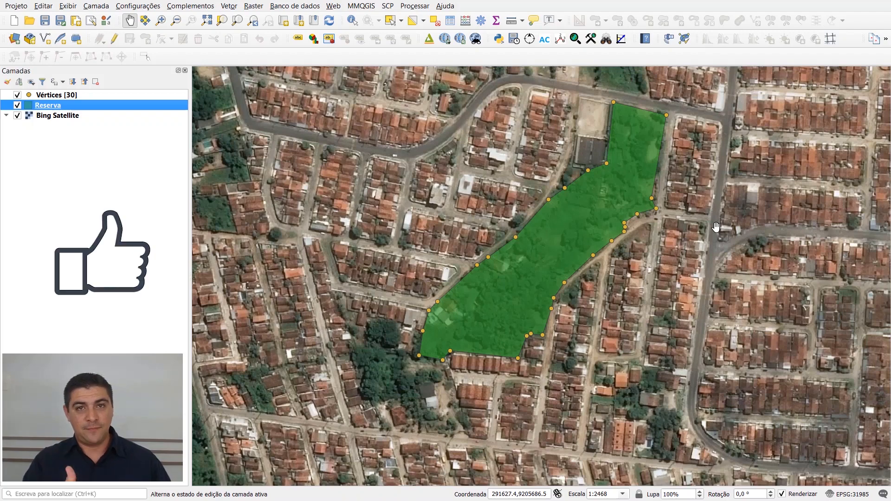